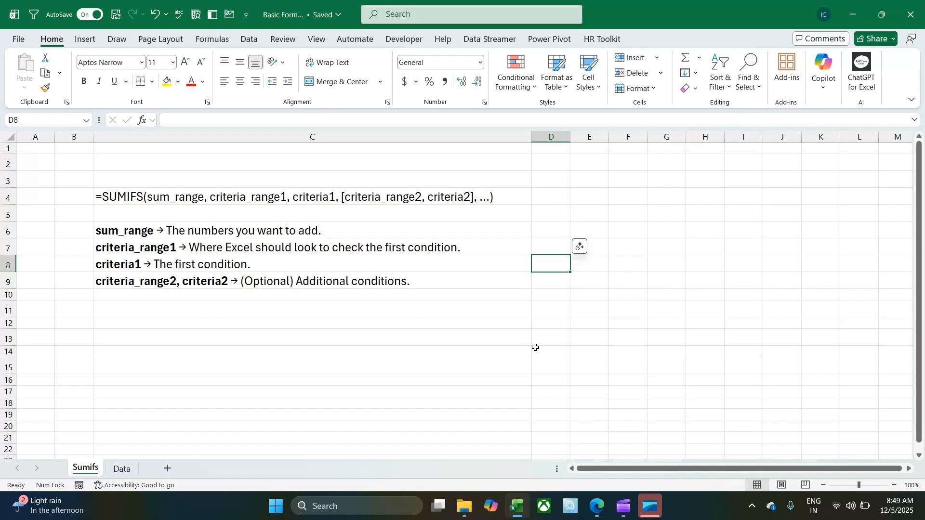
click(147, 161)
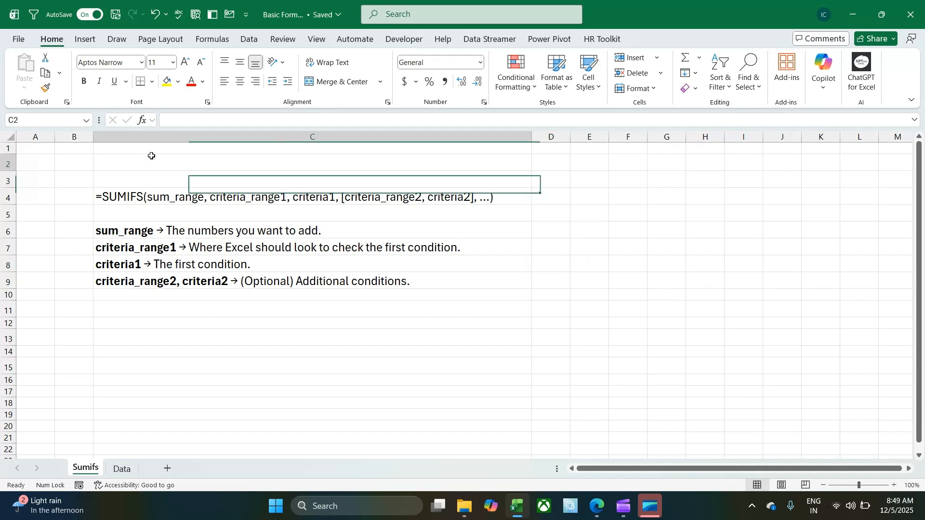
text(=sumi)
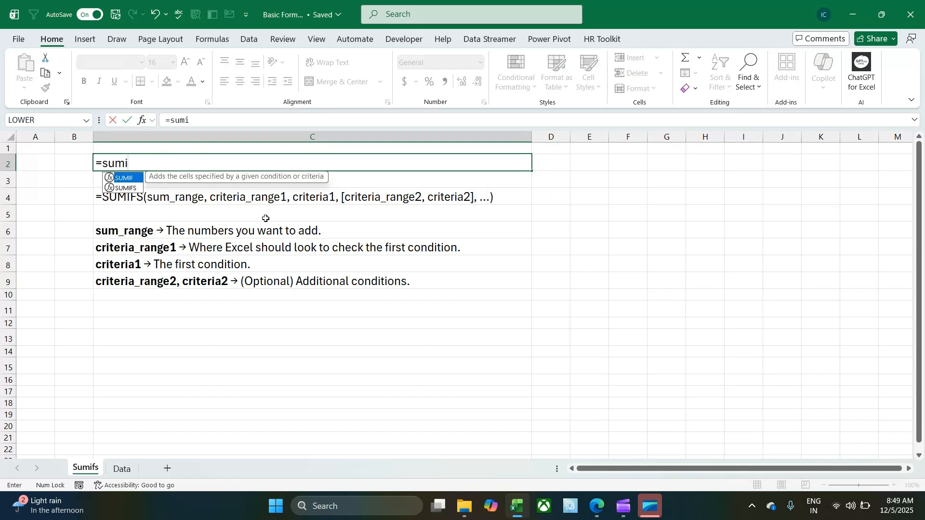
key(Tab)
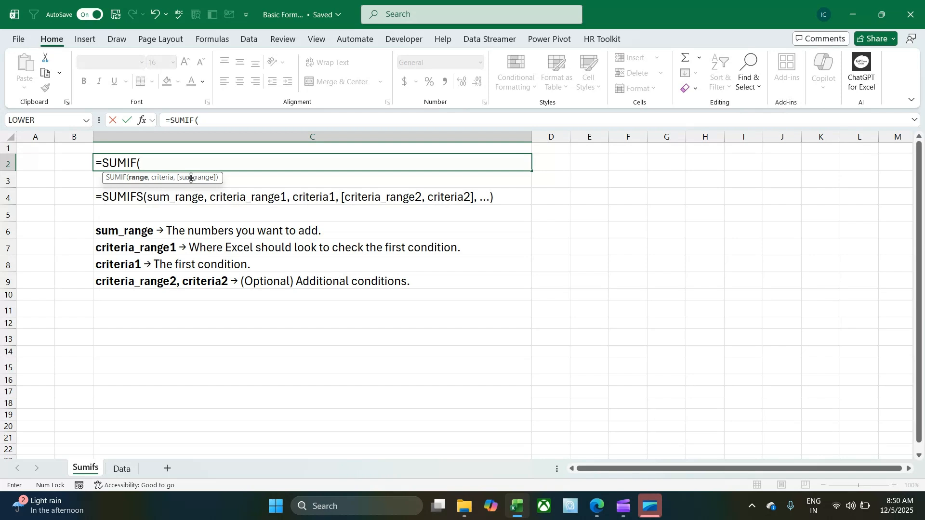
key(Escape)
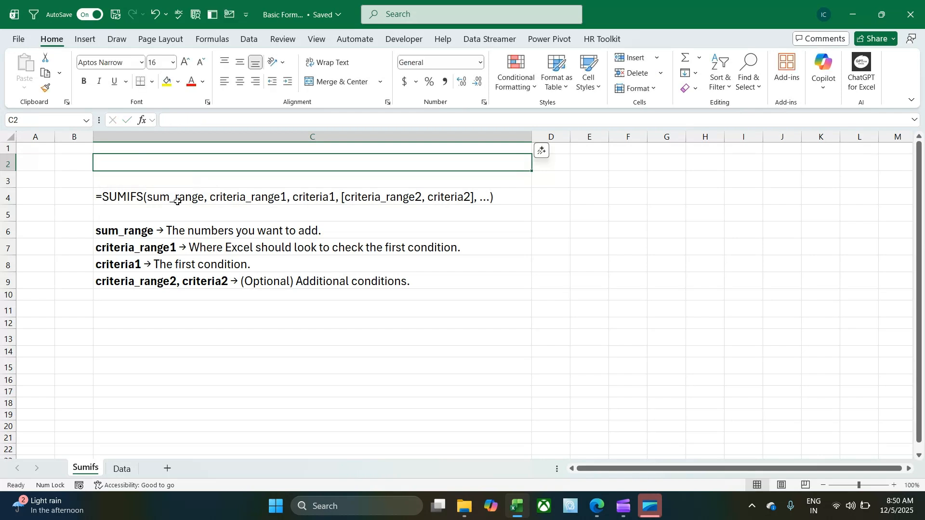
- Review the explanations of the sum_range, criteria_range1 and criteria1 arguments on the Sumifs sheet
click(175, 234)
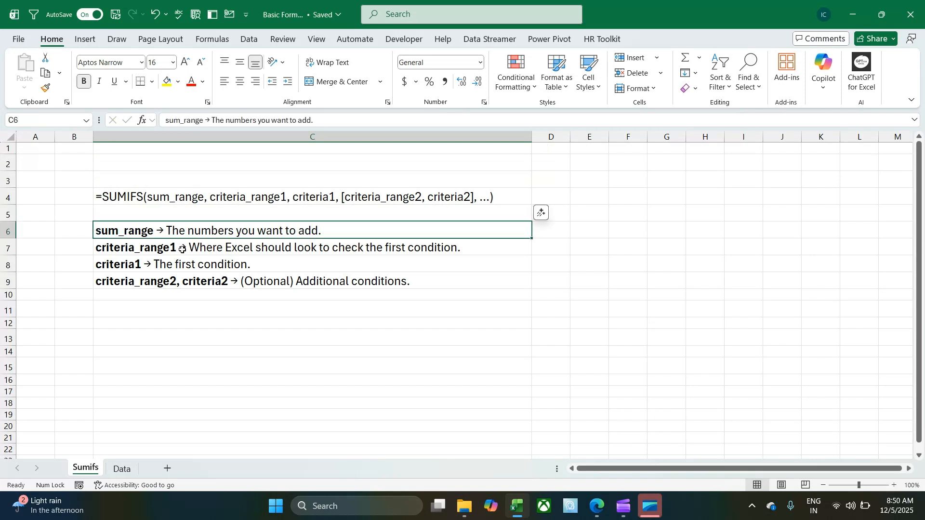
click(183, 249)
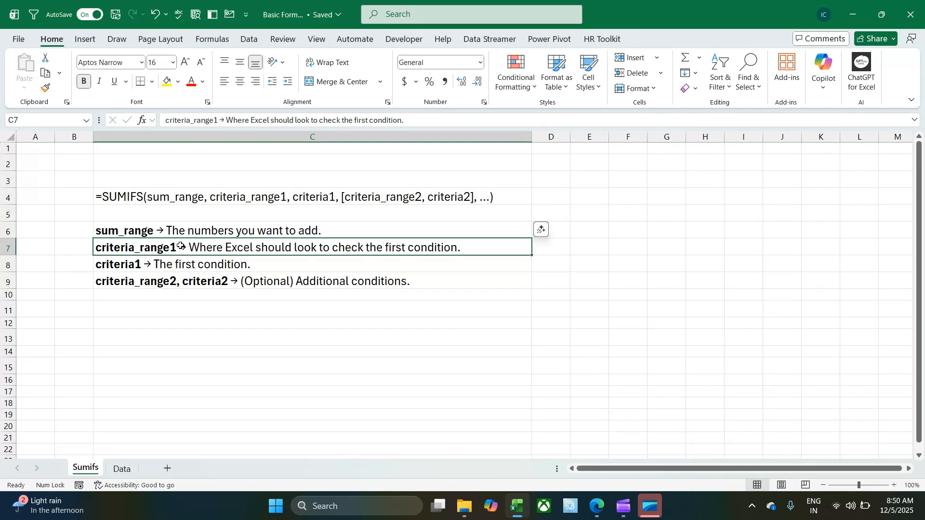
click(182, 270)
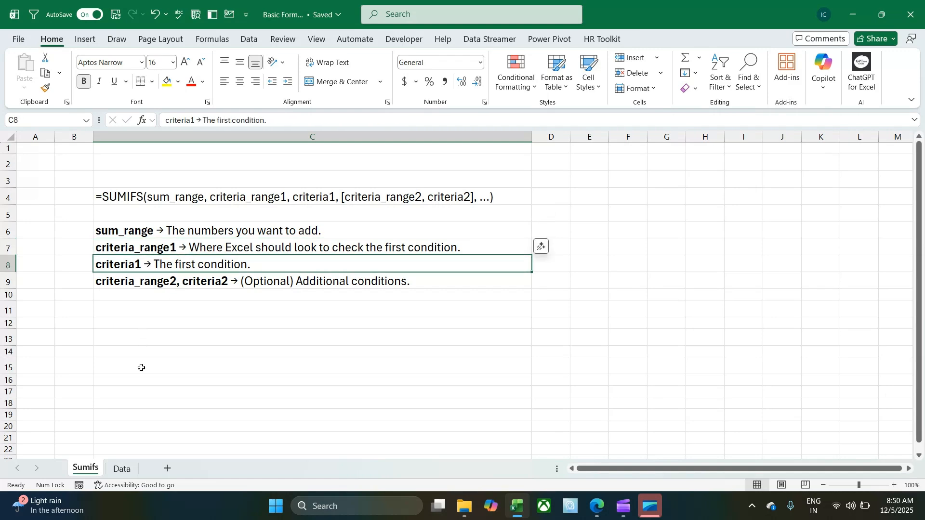
- On the Data sheet, enter Total in N3, Region with East in N4:O4, and Payment with UPI in N5:O5
click(126, 469)
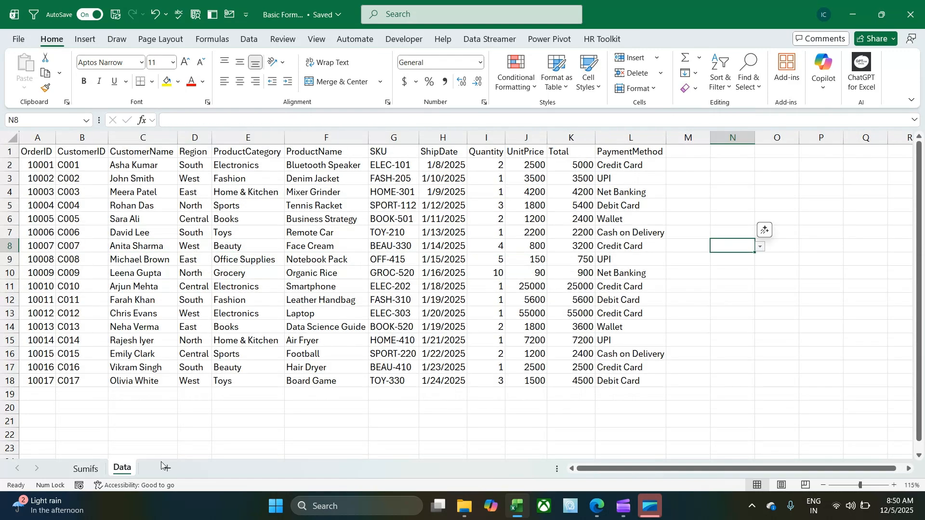
click(718, 182)
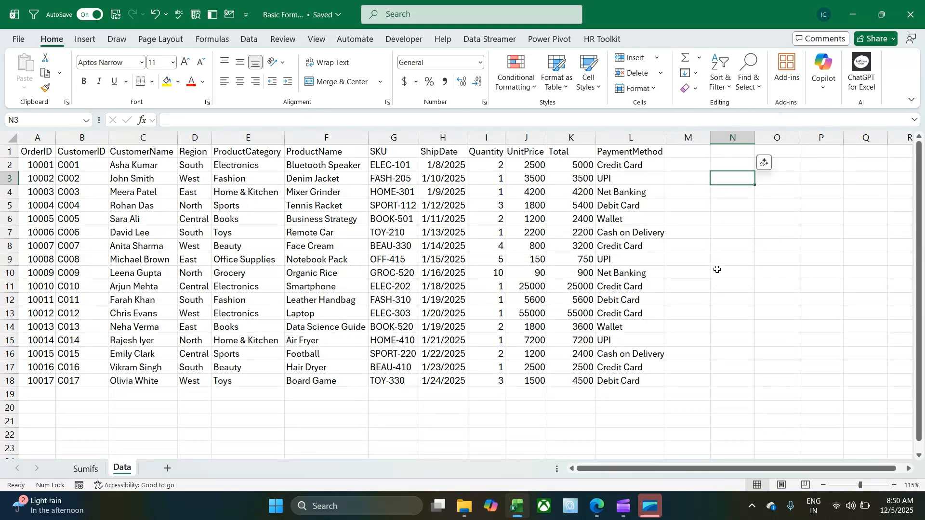
text(Total)
key(Return)
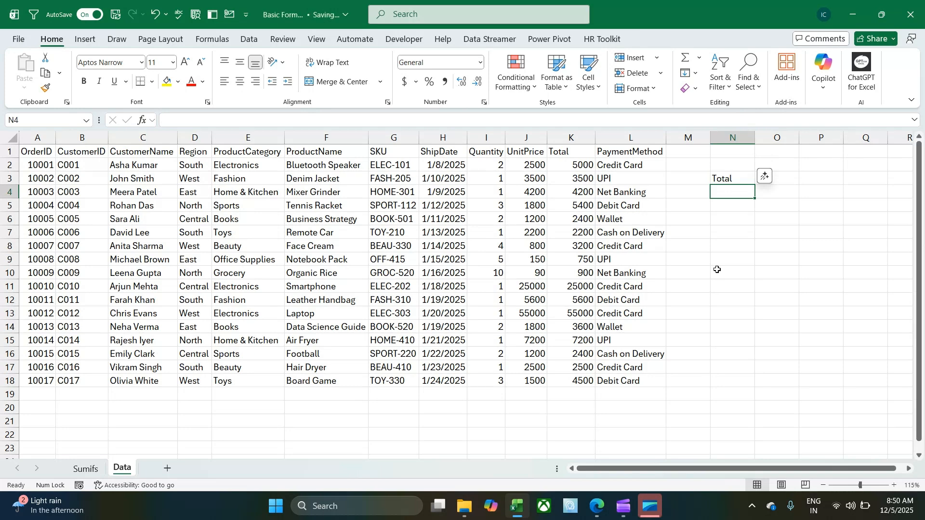
text(Region)
key(Tab)
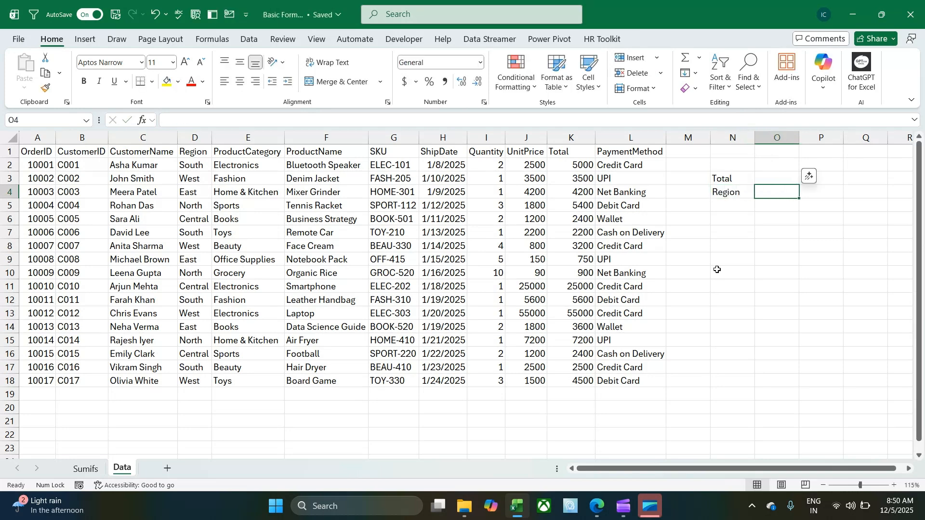
text(East)
key(Return)
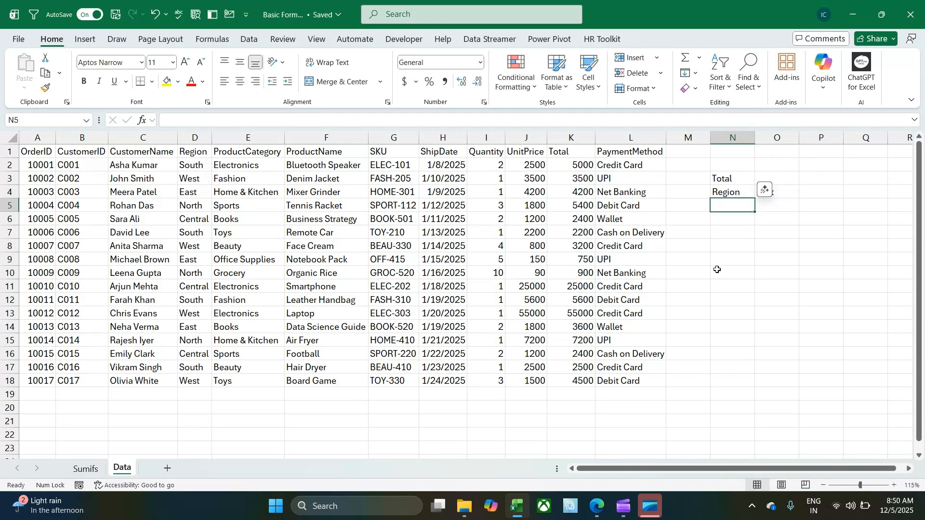
text(Payment)
key(Tab)
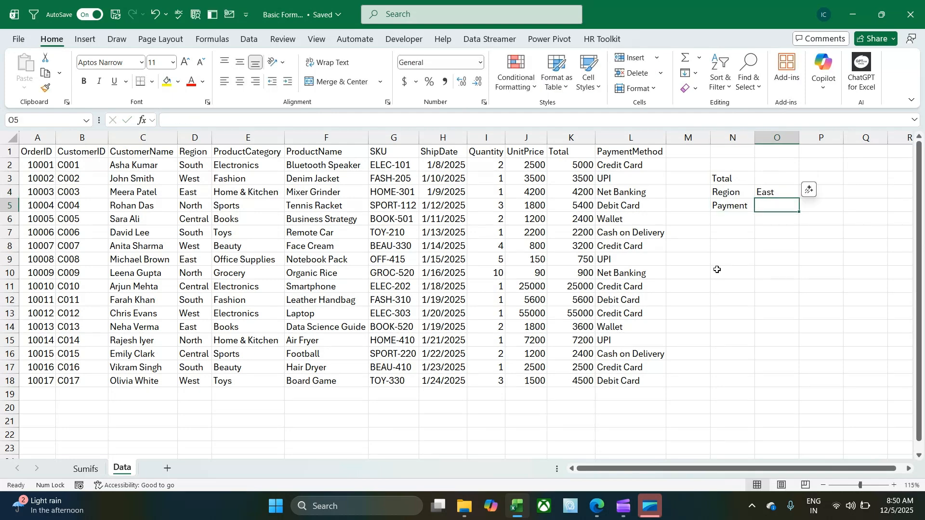
text(UPI)
key(Return)
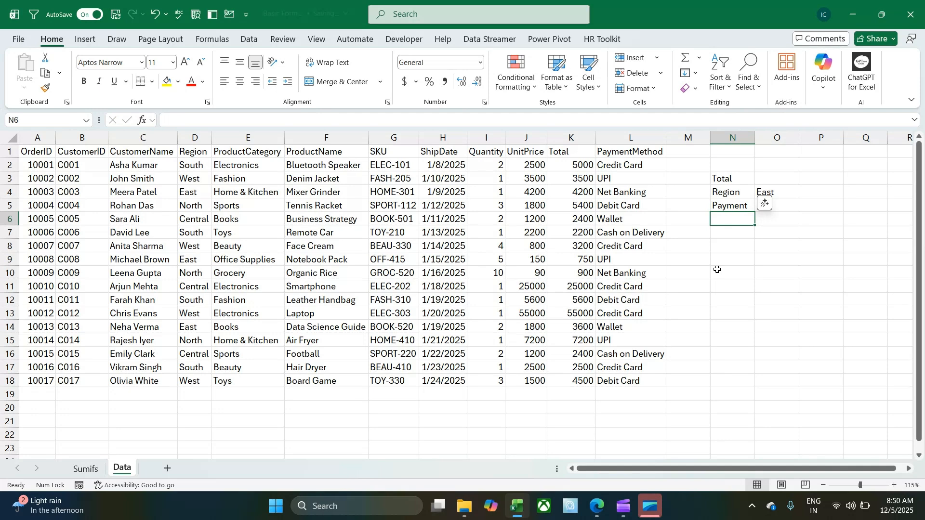
- Try changing the payment method in L4, on the first East row, to UPI
click(198, 193)
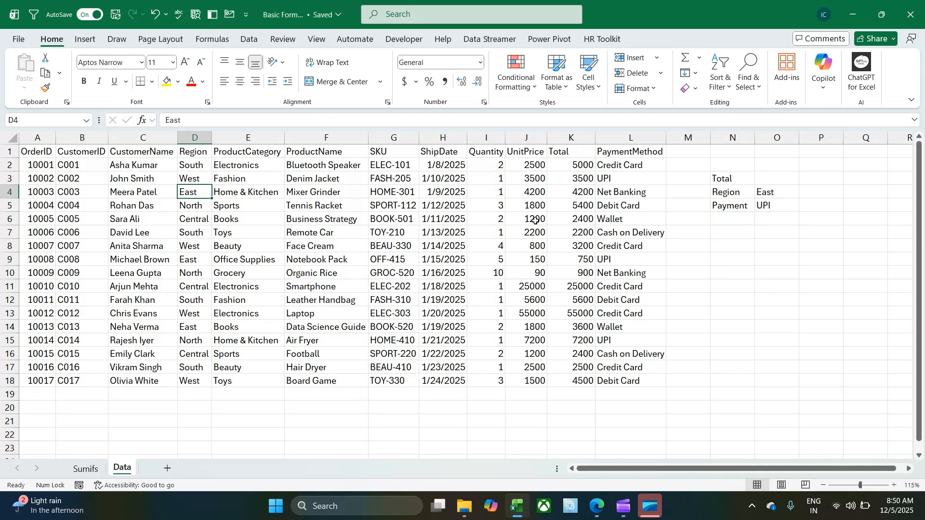
click(616, 197)
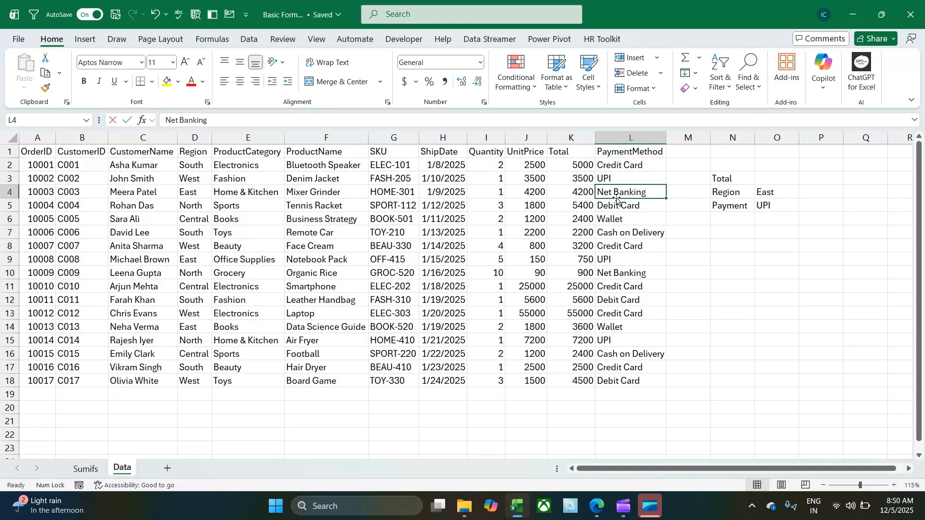
text(UPI)
key(Return)
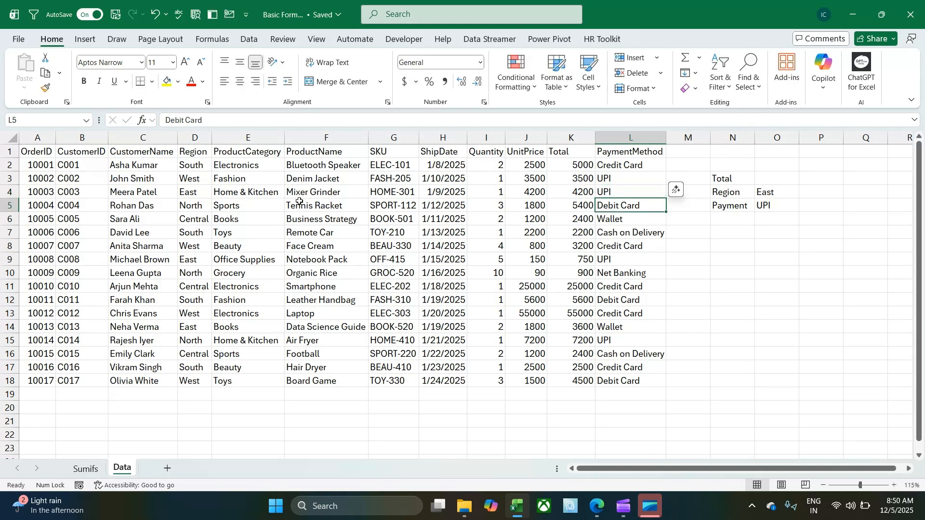
- Try filtering the data to the East region, and undo both the filter and the payment method change in L4
click(198, 192)
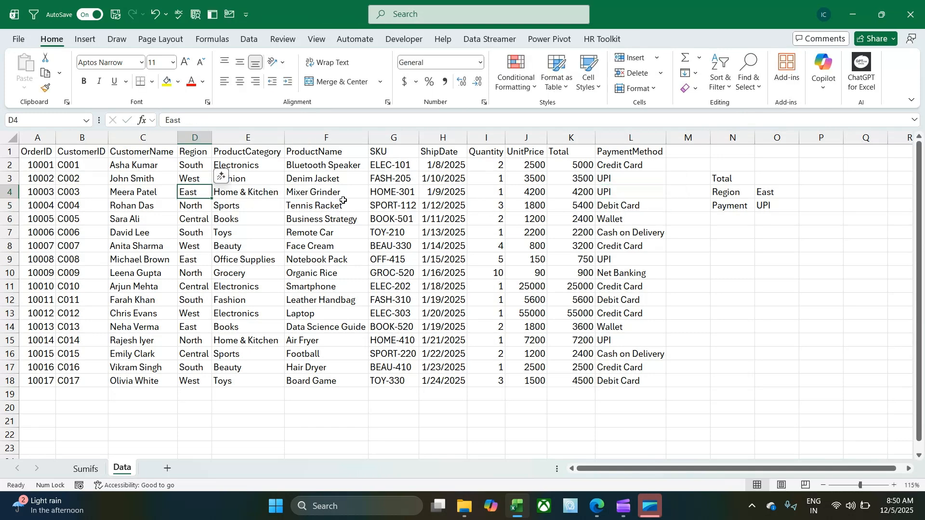
key(alt+1)
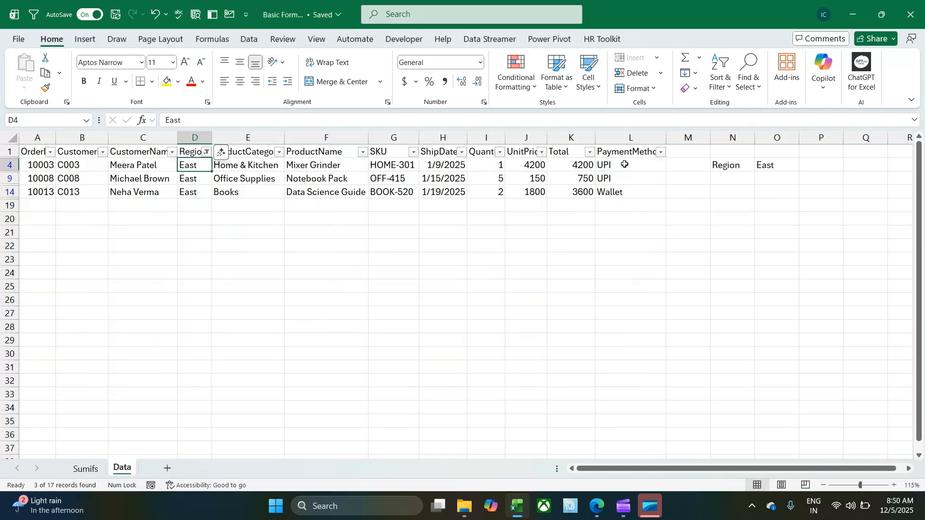
key(alt+1)
click(623, 192)
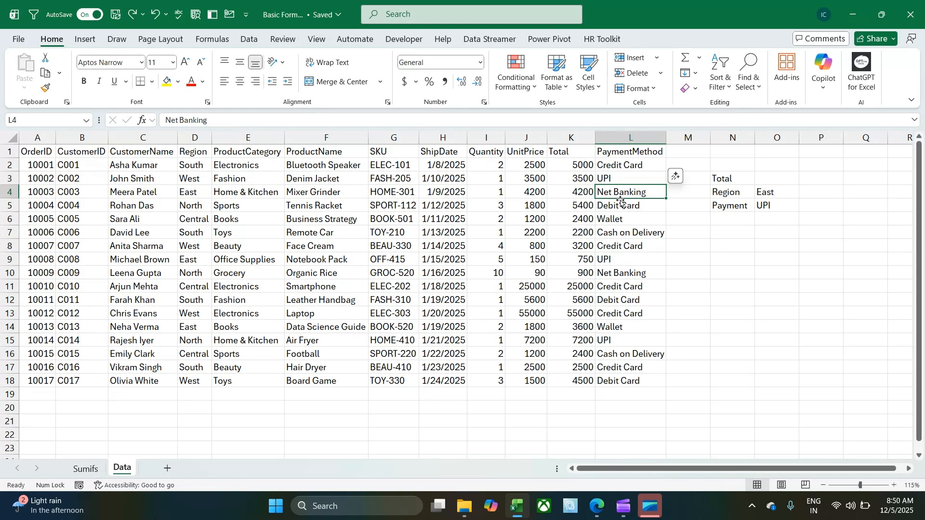
- Filter the data to the East region to check the total of the UPI row, and remove the filter
click(197, 191)
key(alt+1)
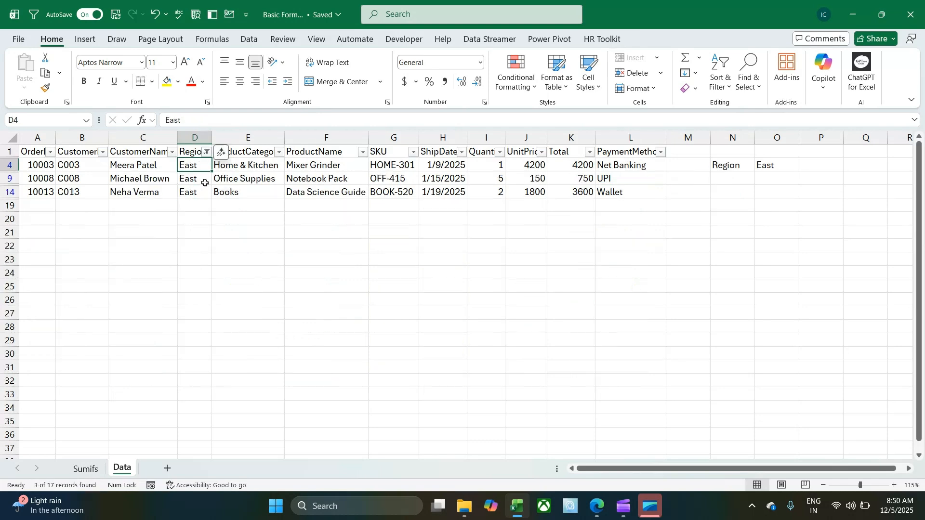
click(573, 178)
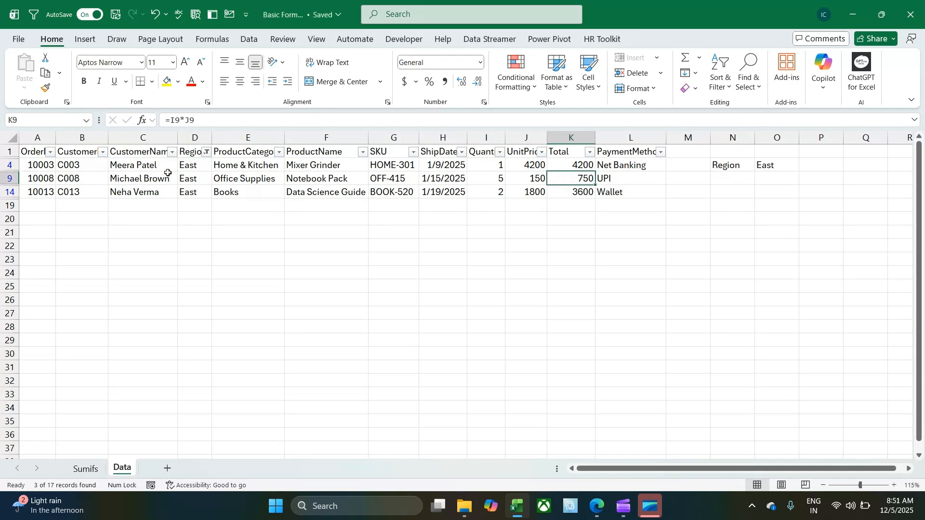
click(191, 167)
key(ctrl+shift+l)
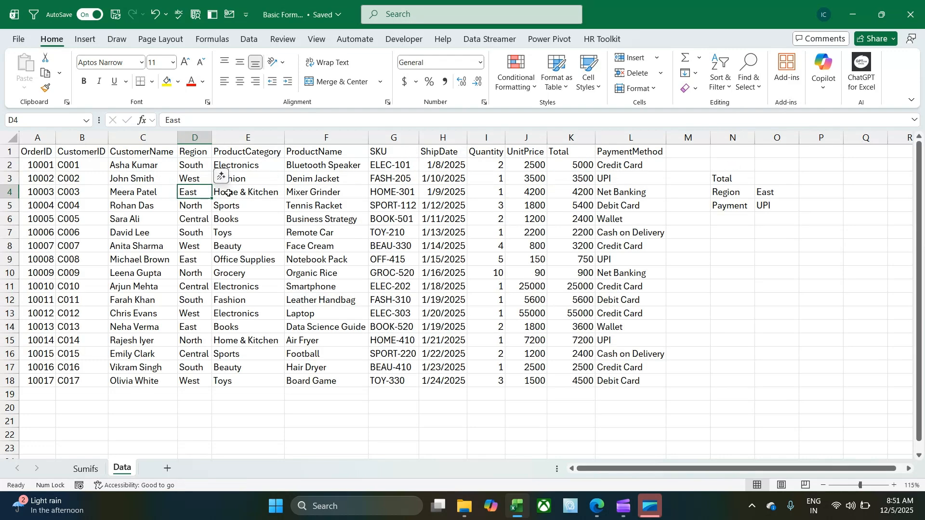
- Begin a SUMIFS formula in N11 with the Total values K2:K18 as the sum range
click(735, 246)
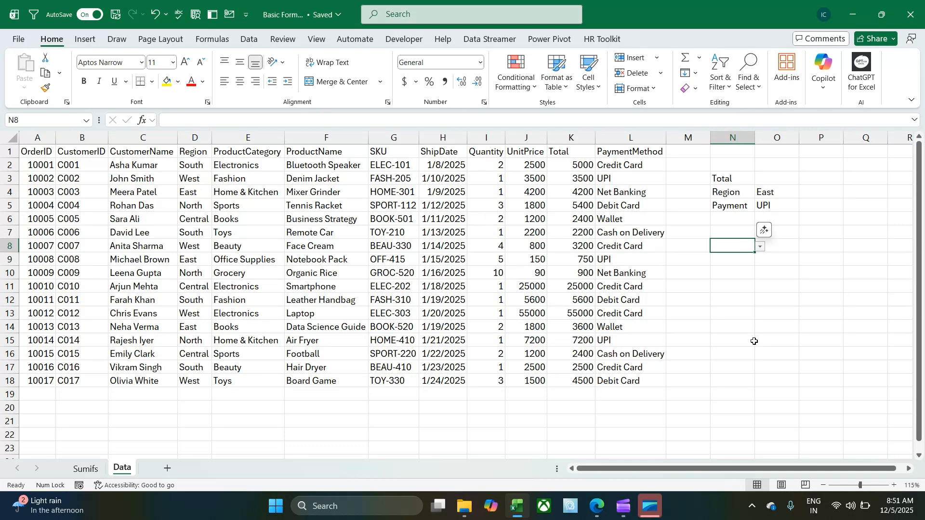
click(735, 285)
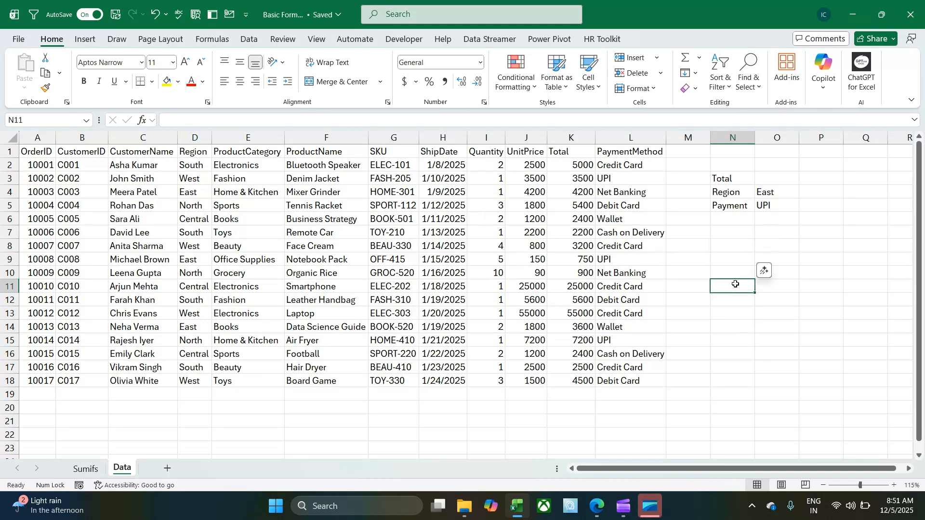
text(=sumifs)
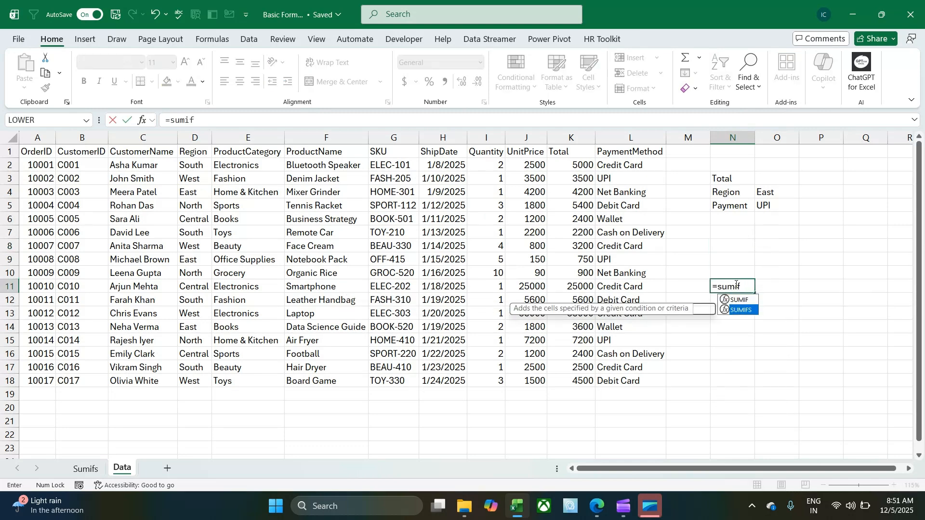
key(Tab)
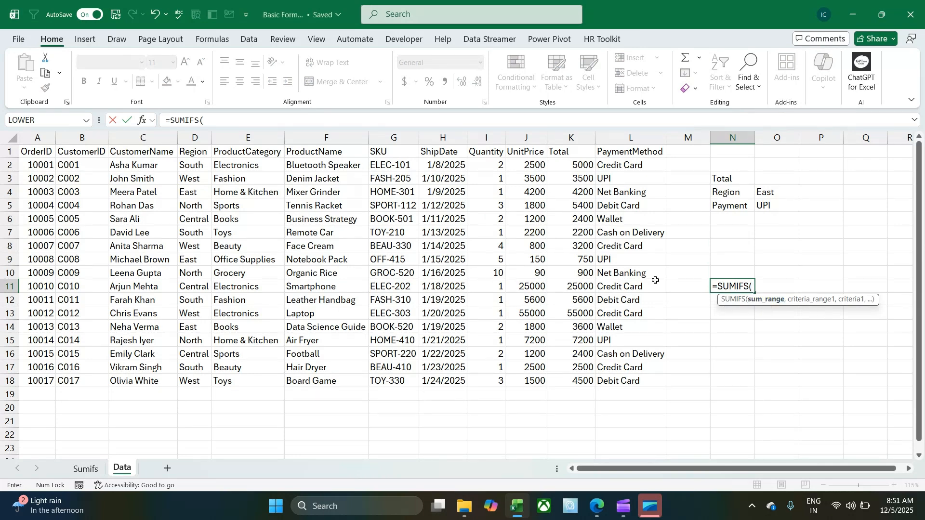
click(559, 161)
drag(559, 160, 592, 374)
text(,)
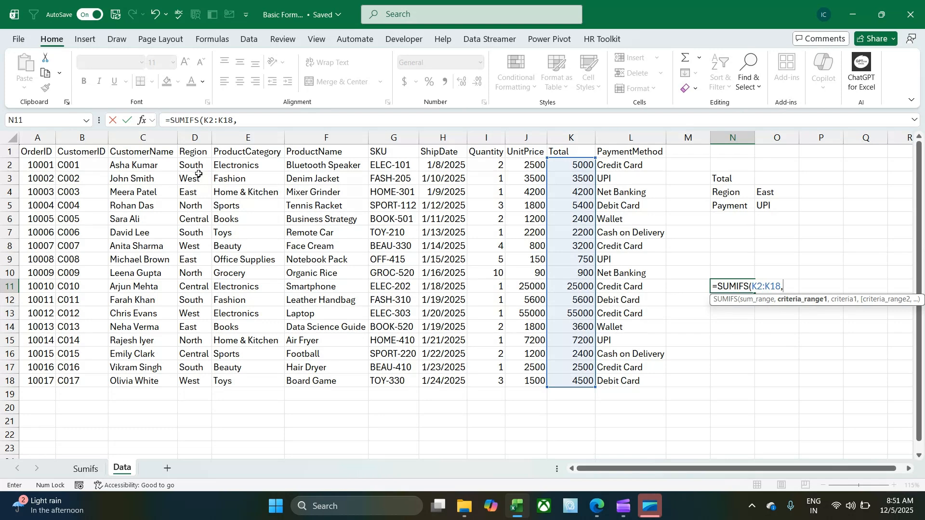
drag(196, 170, 193, 380)
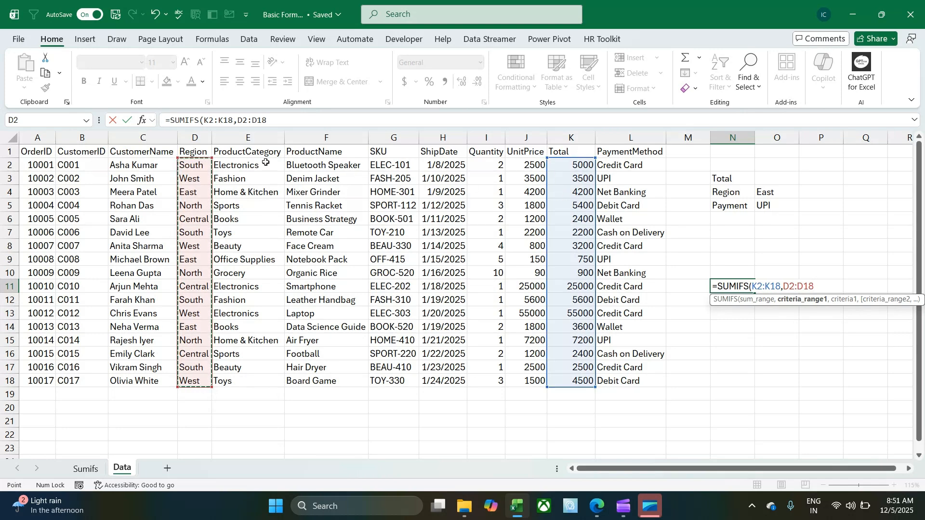
drag(199, 150, 195, 381)
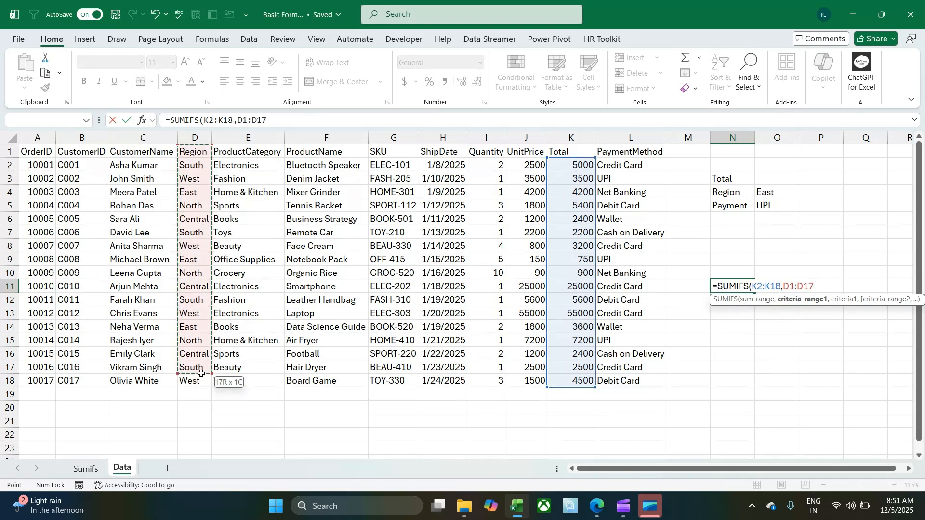
drag(571, 152, 589, 382)
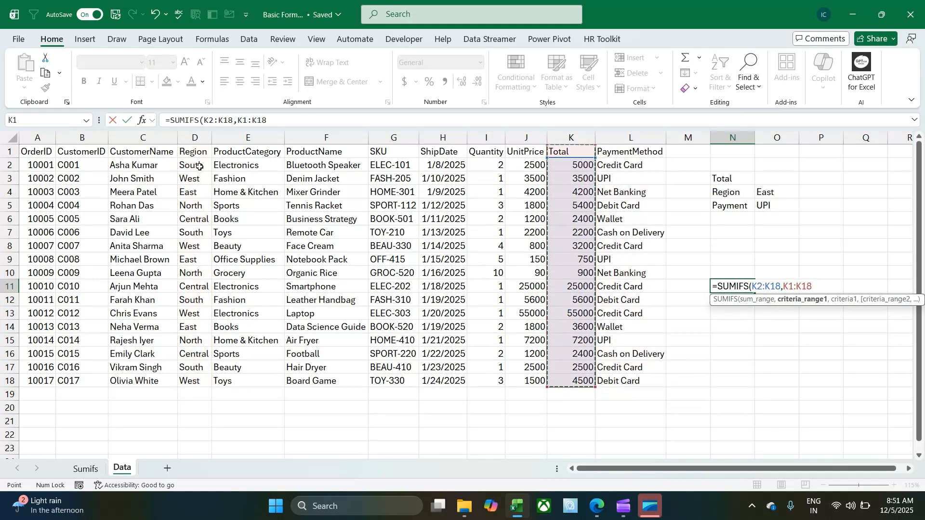
drag(195, 165, 194, 304)
drag(204, 370, 204, 369)
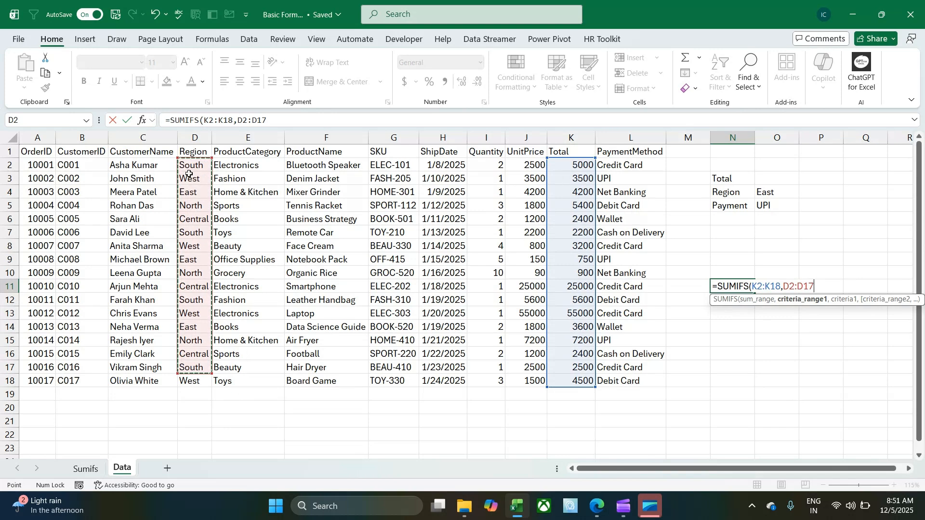
- Set the formula's first criteria range to the Region values D2:D18 with "East" as its criterion
drag(189, 167, 211, 339)
drag(208, 373, 207, 380)
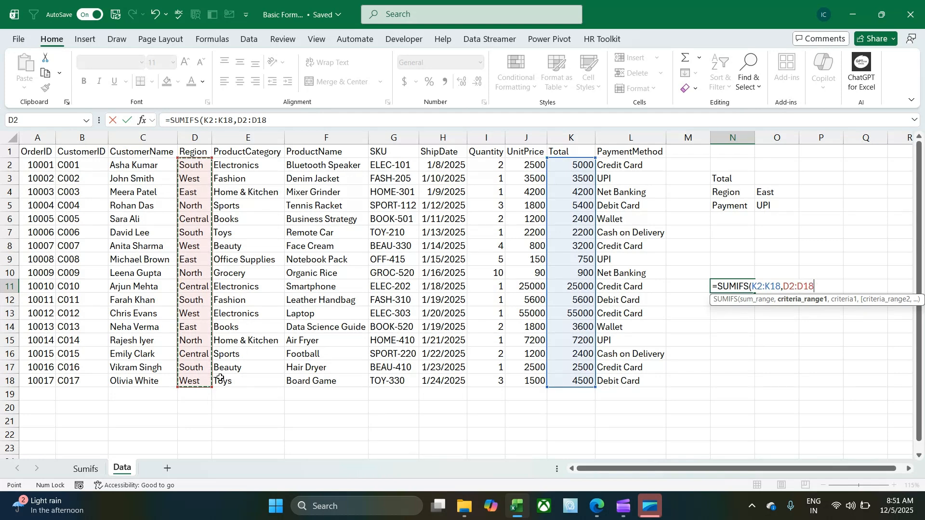
text(,"East)
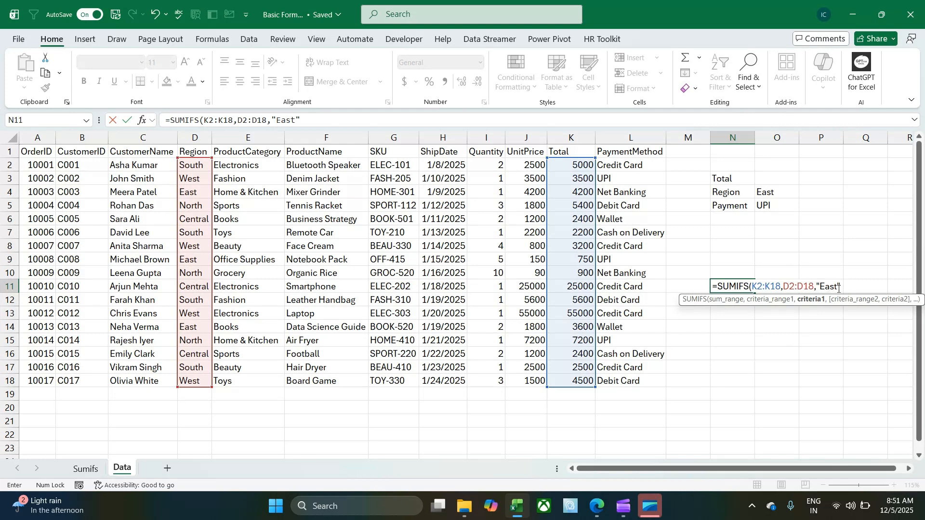
text(,)
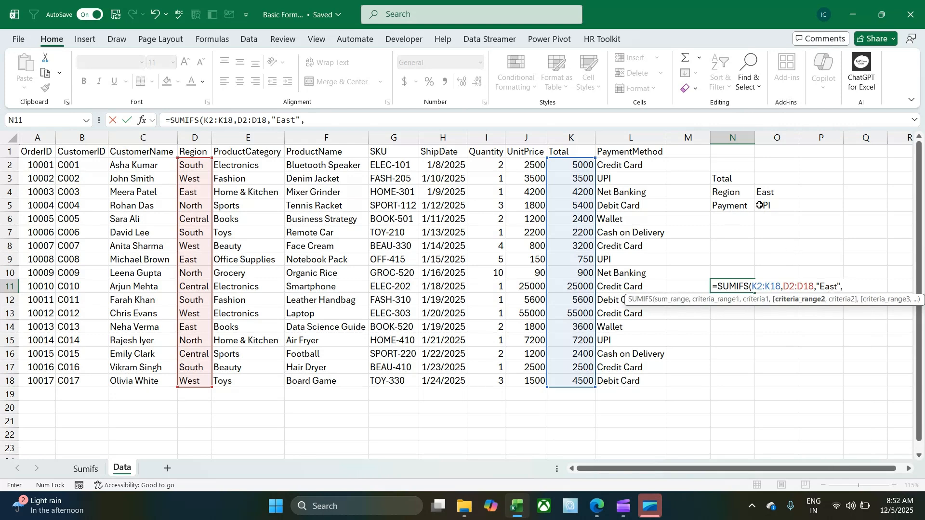
- Add the PaymentMethod values L2:L18 as the second criteria range with "UPI" as its criterion, and complete the formula in N11
click(615, 164)
drag(615, 164, 608, 383)
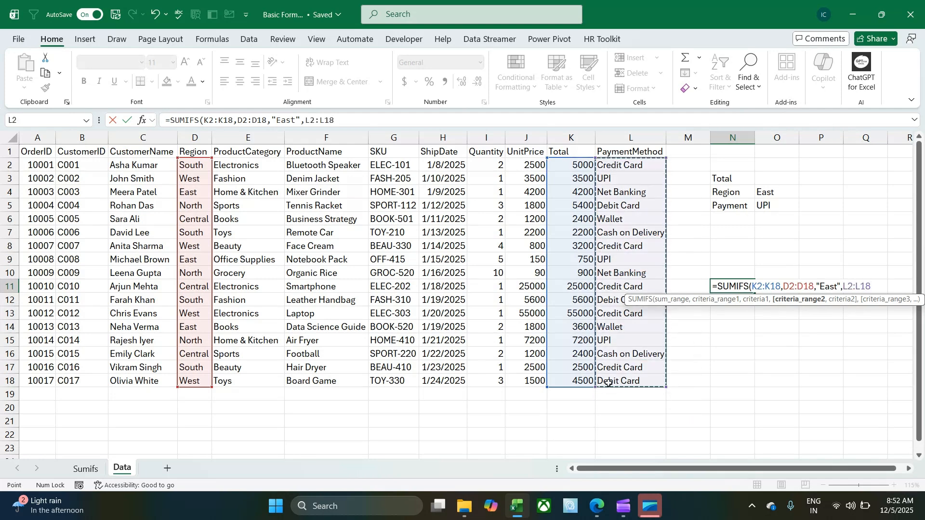
text(,"UP)
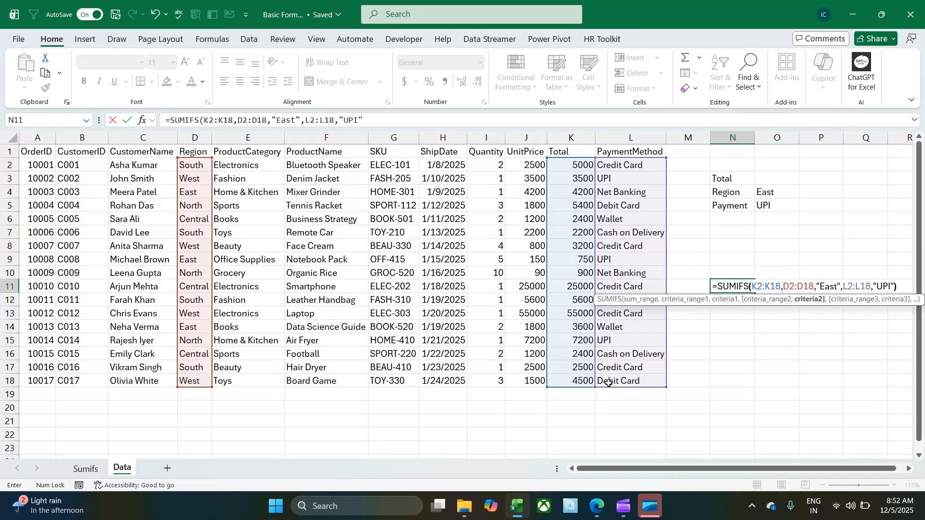
text(I")
key(Return)
key(Up)
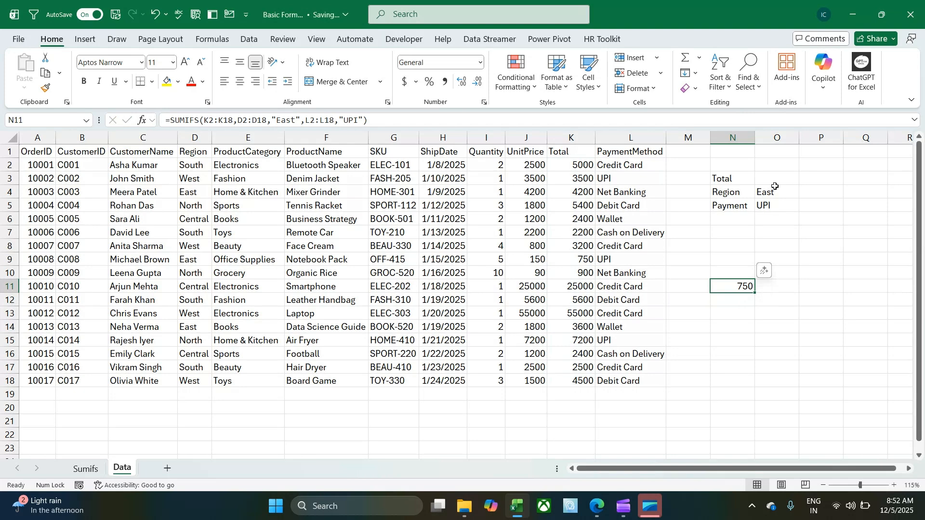
- Begin a second SUMIFS formula in N13 with the Total values K2:K18 as the sum range
click(744, 315)
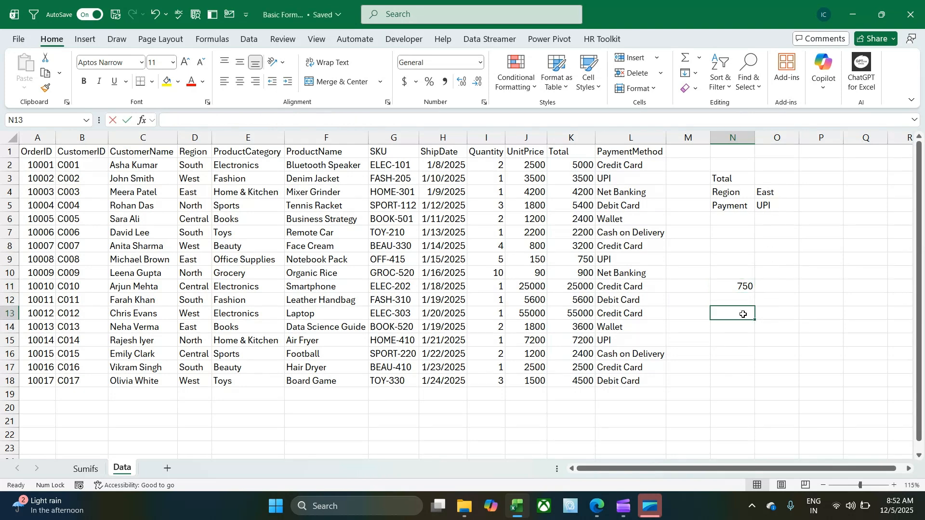
text(=sumi)
key(Down)
key(Tab)
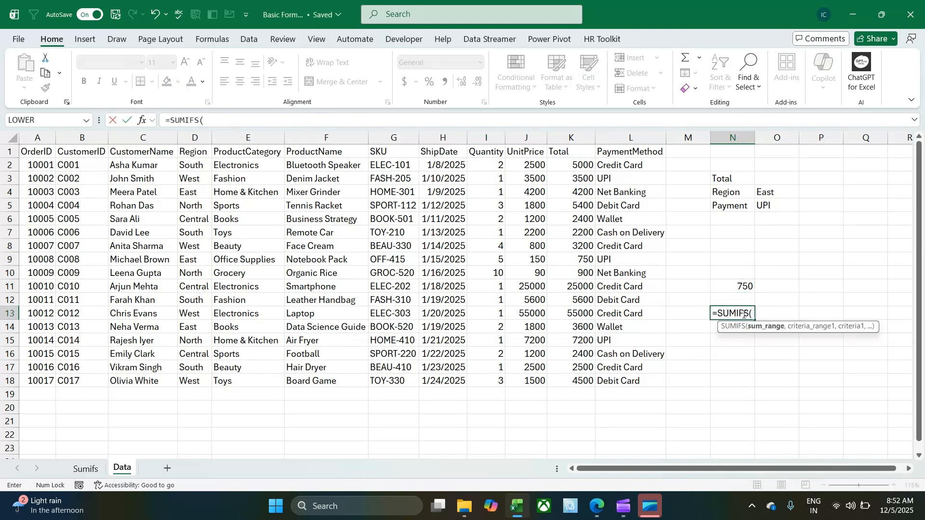
click(568, 164)
drag(568, 165, 589, 379)
text(,)
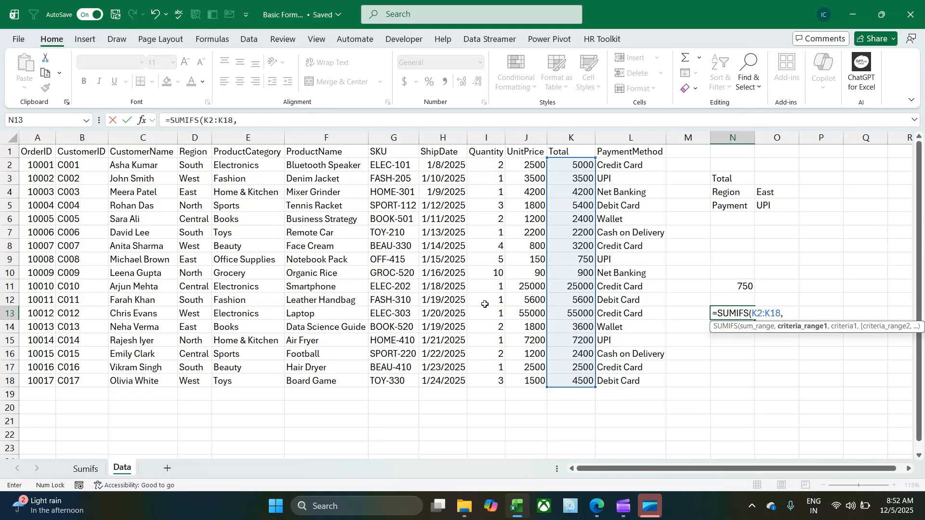
- Set the N13 formula's first criteria range to the Region values D2:D18 with cell O4 as its criterion
drag(204, 167, 203, 382)
text(,)
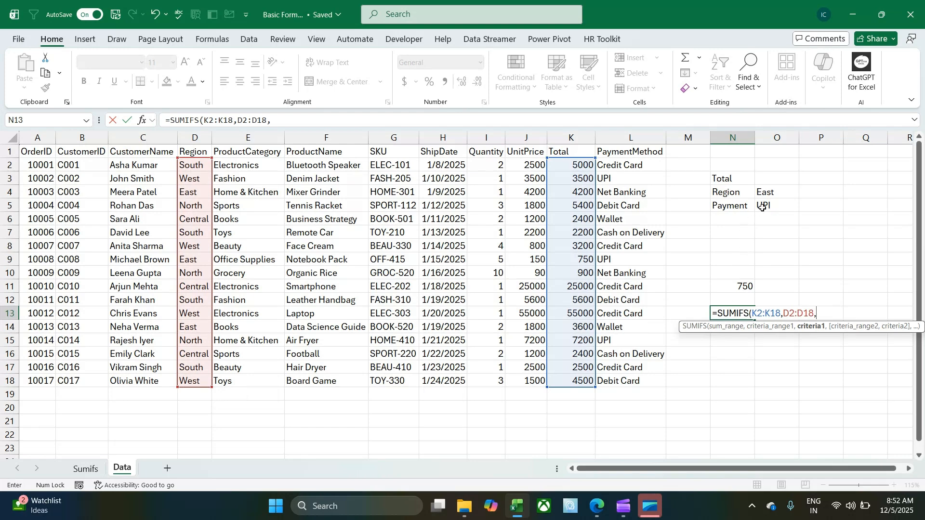
click(771, 192)
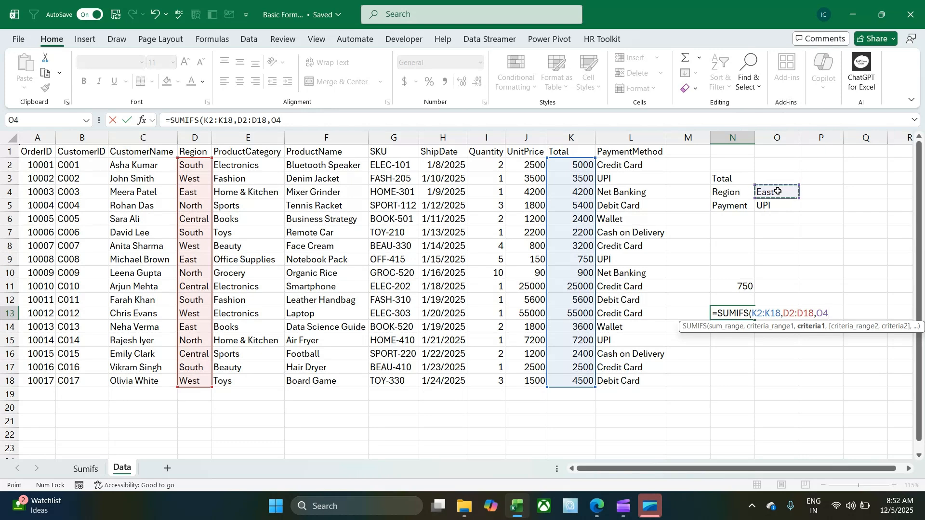
text(,)
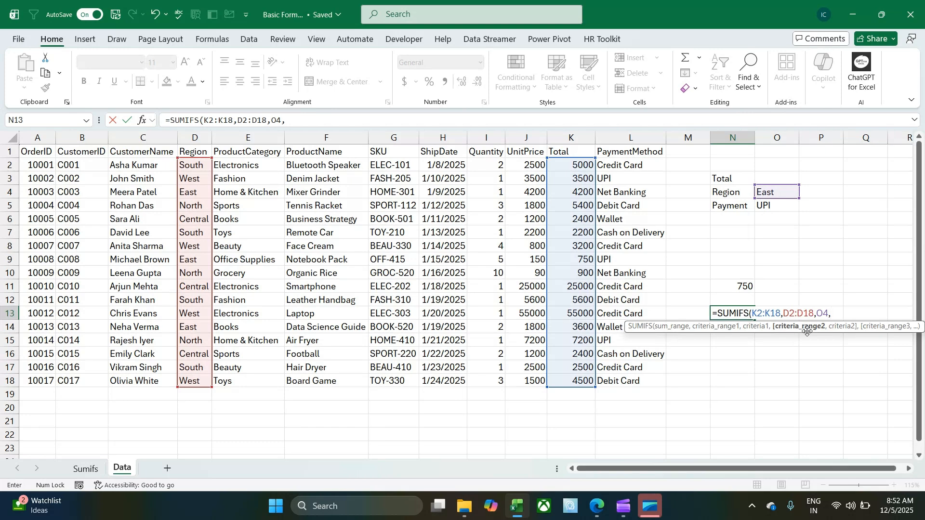
- Add the PaymentMethod values L2:L18 with cell O5 as the second criterion, and complete the formula in N13
drag(631, 163, 631, 379)
text(,)
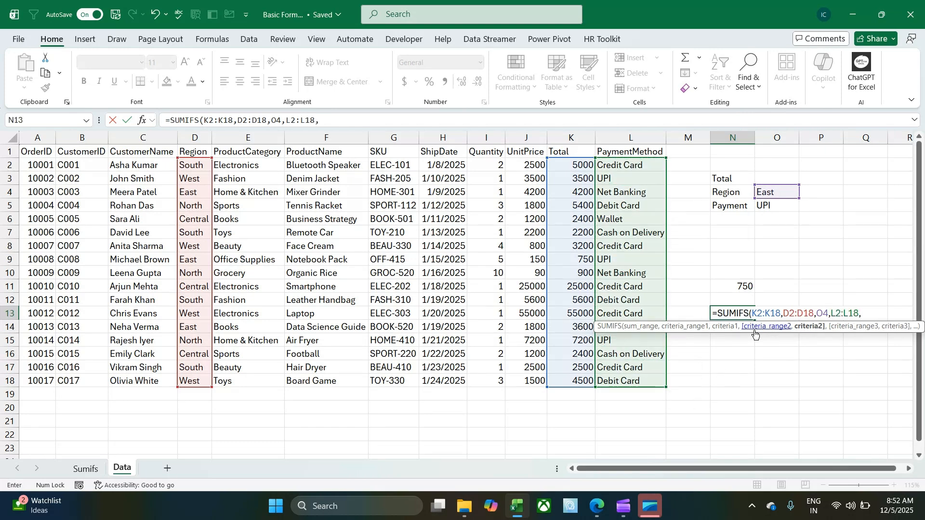
click(776, 206)
key(Return)
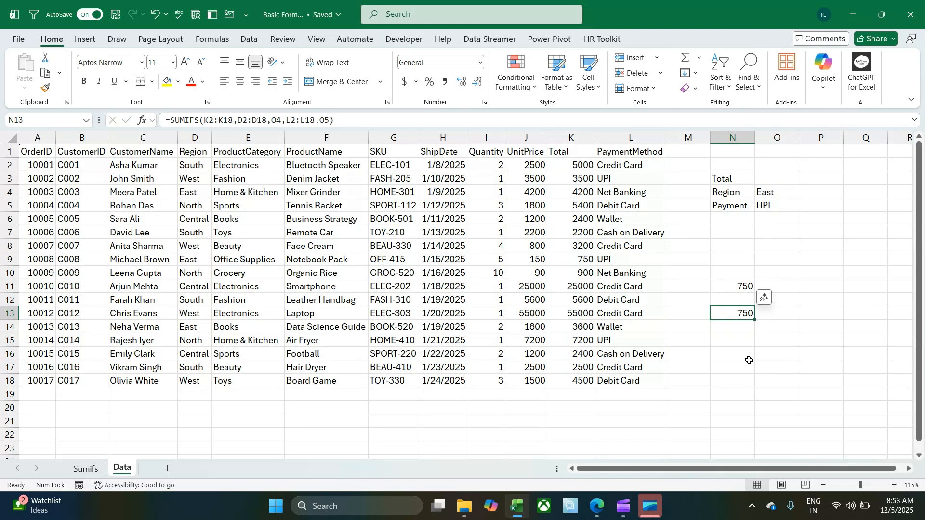
- Begin a SUMIFS formula in N16 with the Quantity values I2:I18 as the sum range
click(737, 355)
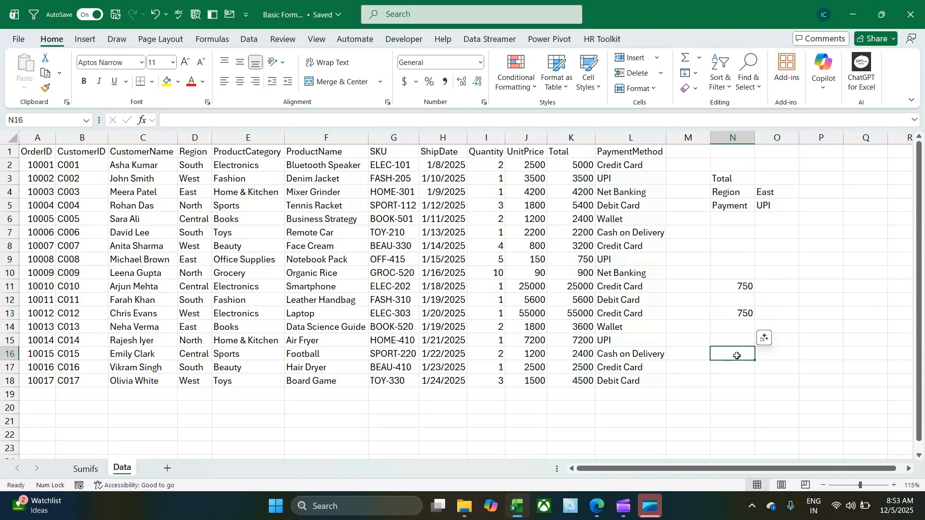
text(=sumifs)
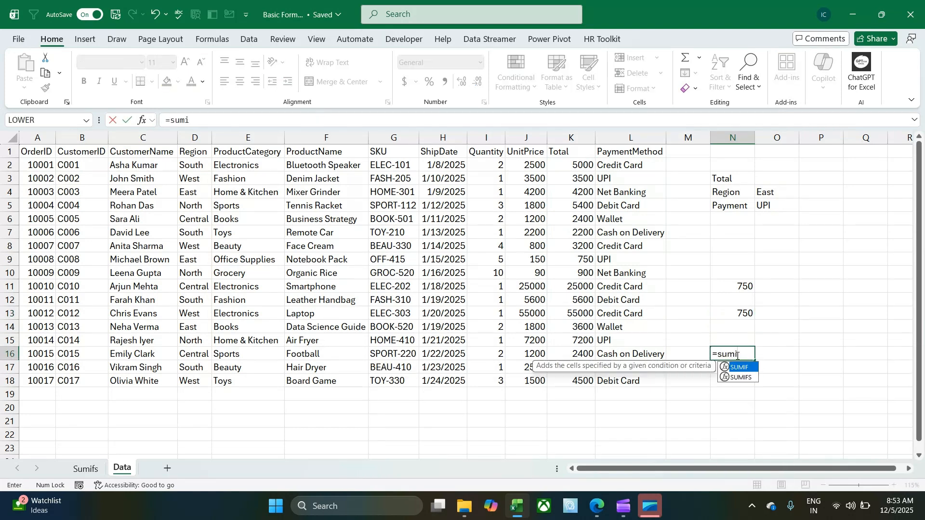
key(Tab)
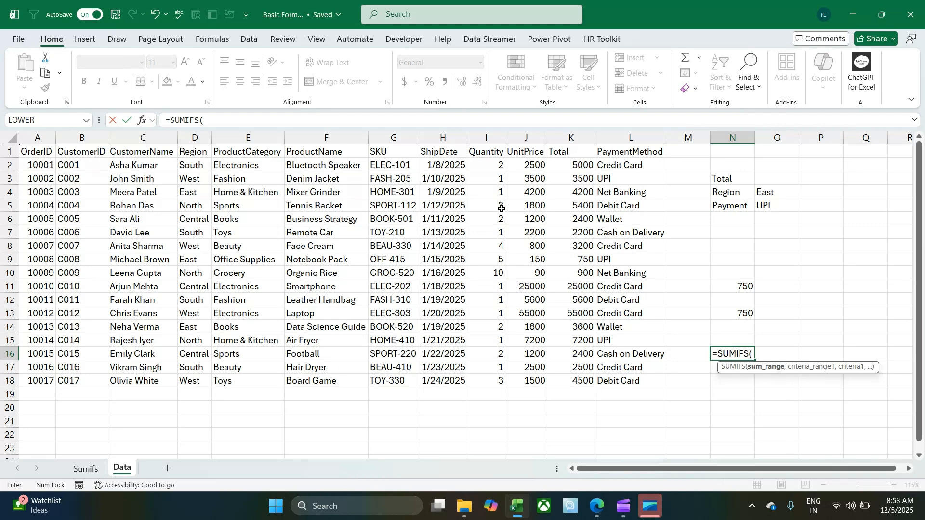
drag(487, 166, 496, 378)
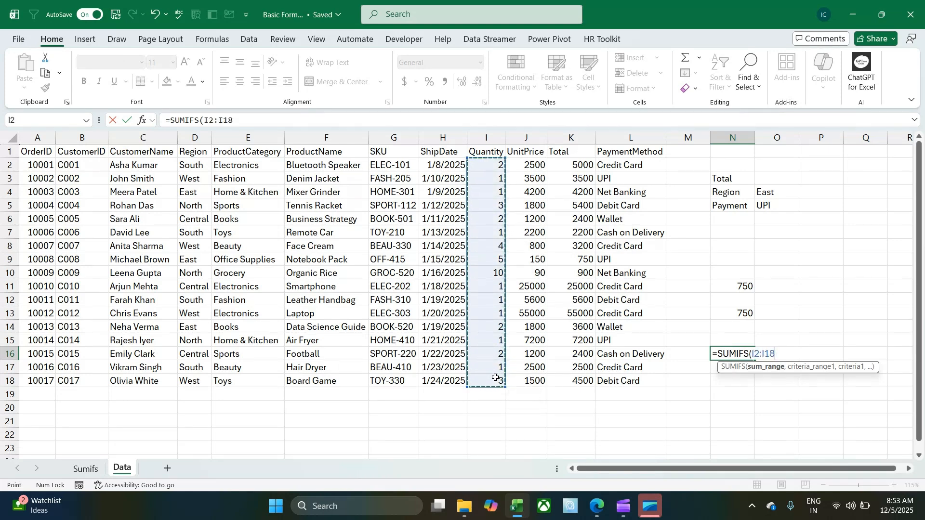
text(,)
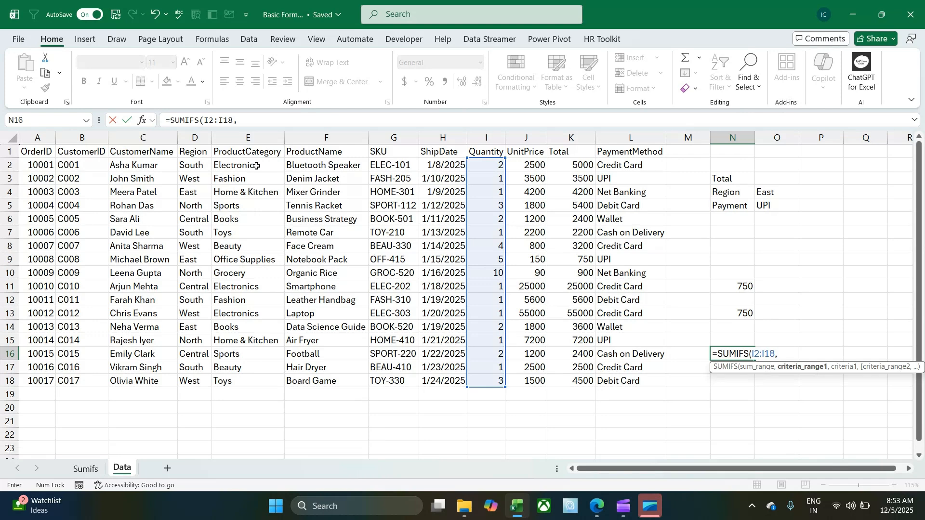
- Set the N16 formula's first criteria range to the ProductCategory values E2:E18 with the wildcard criterion "*s"
drag(256, 166, 260, 376)
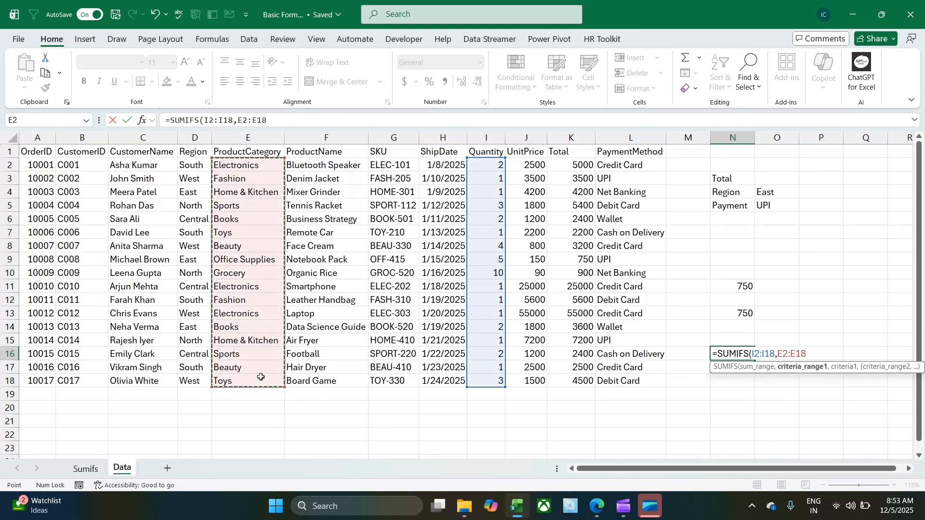
text(,)
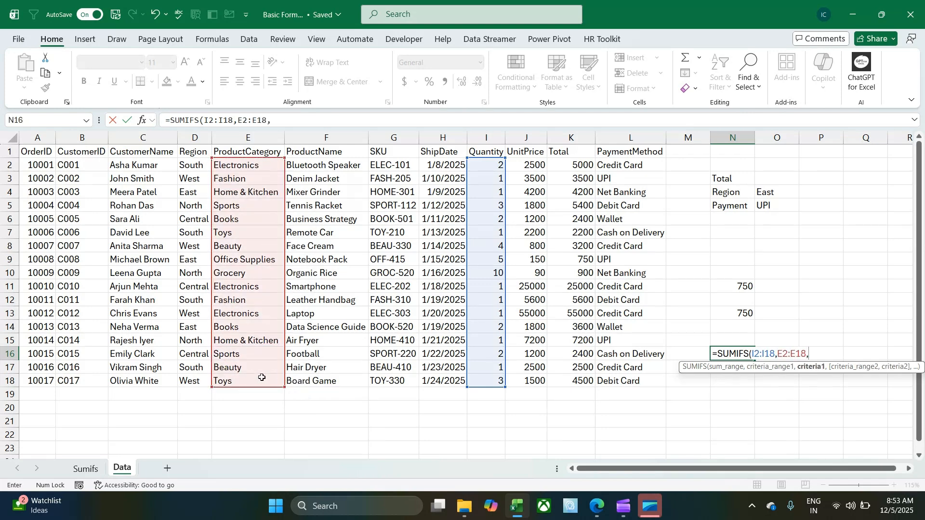
text("*s)
text(,)
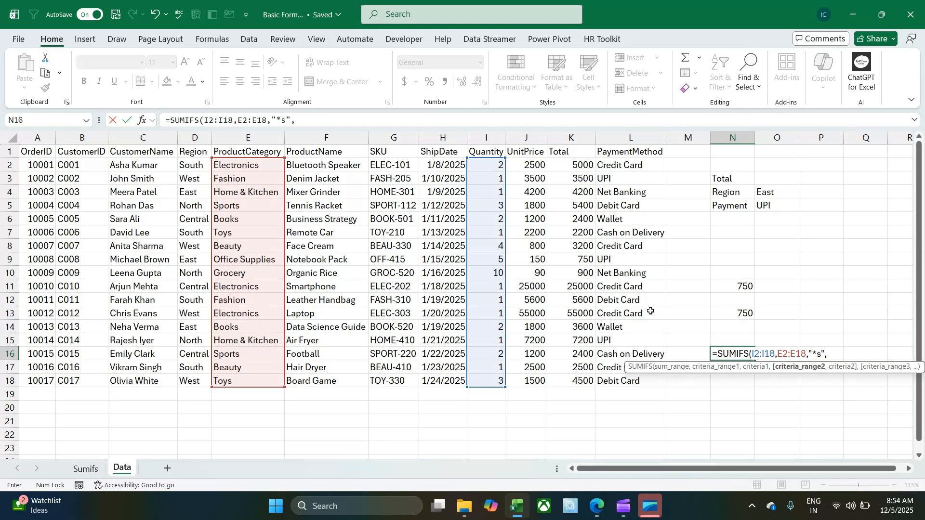
- Add the PaymentMethod values L2:L18 with cell O5 as the second criterion, and complete the formula in N16
drag(626, 164, 640, 380)
text(,)
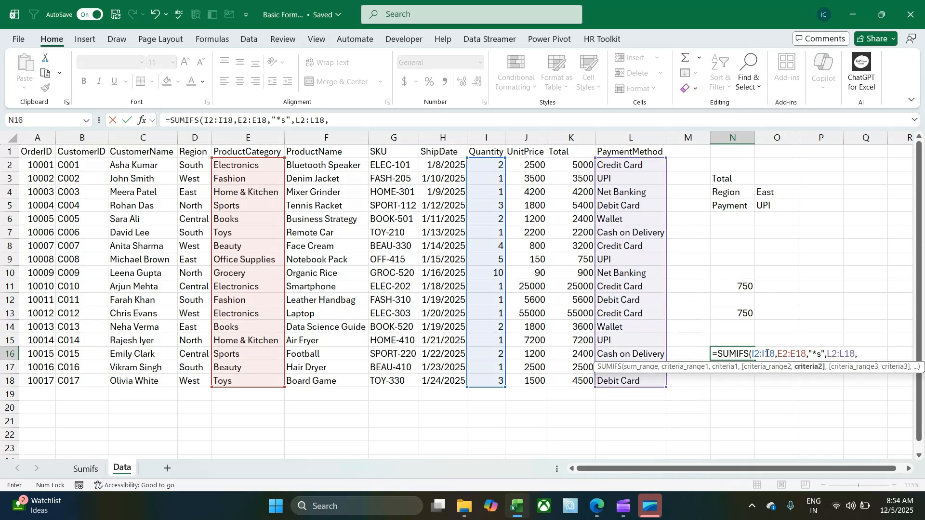
click(771, 205)
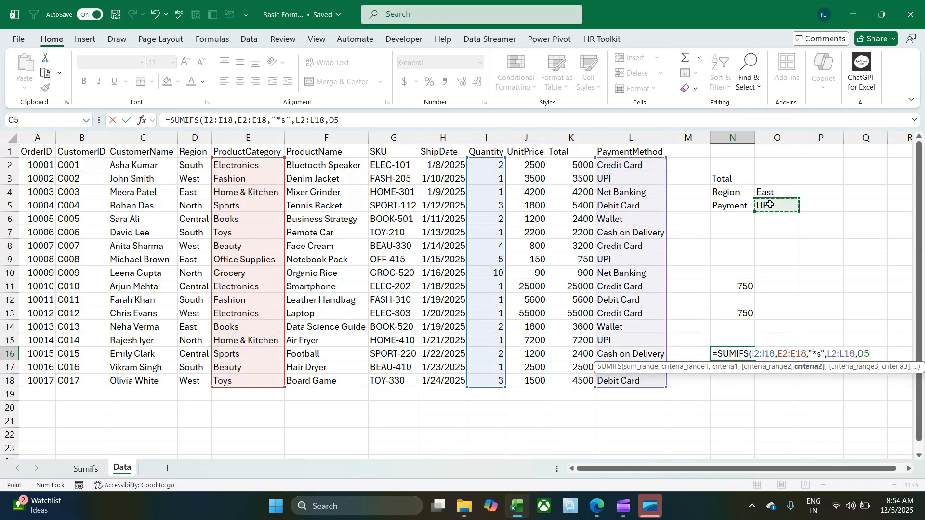
key(Return)
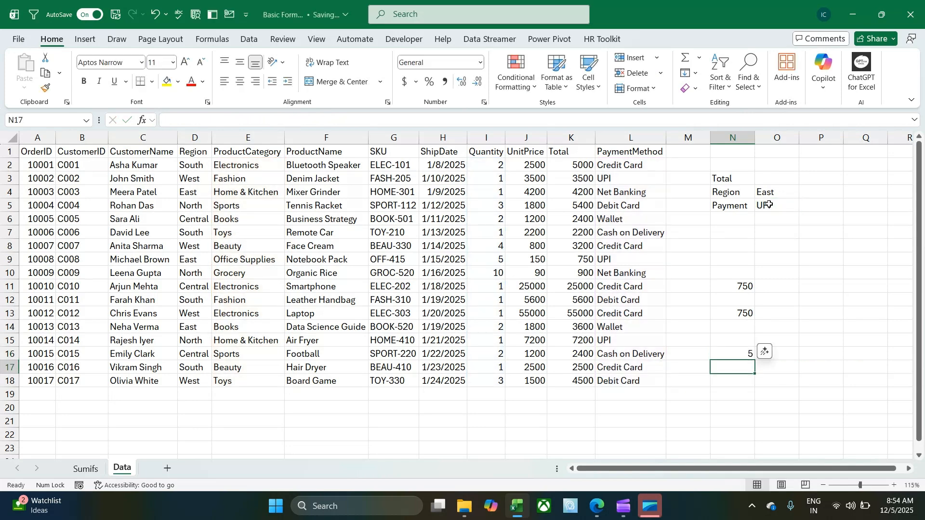
click(737, 354)
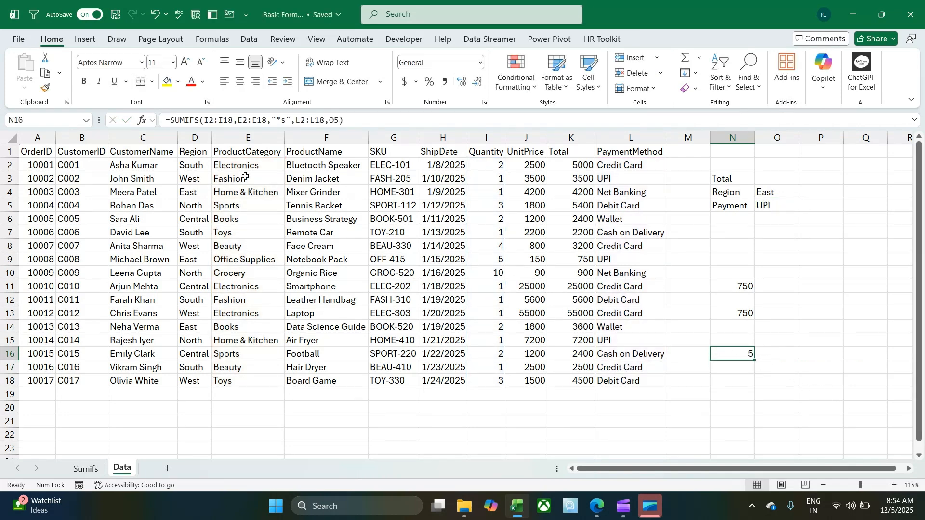
- Filter the data to the product categories that end with "s" to check the N16 formula
click(248, 153)
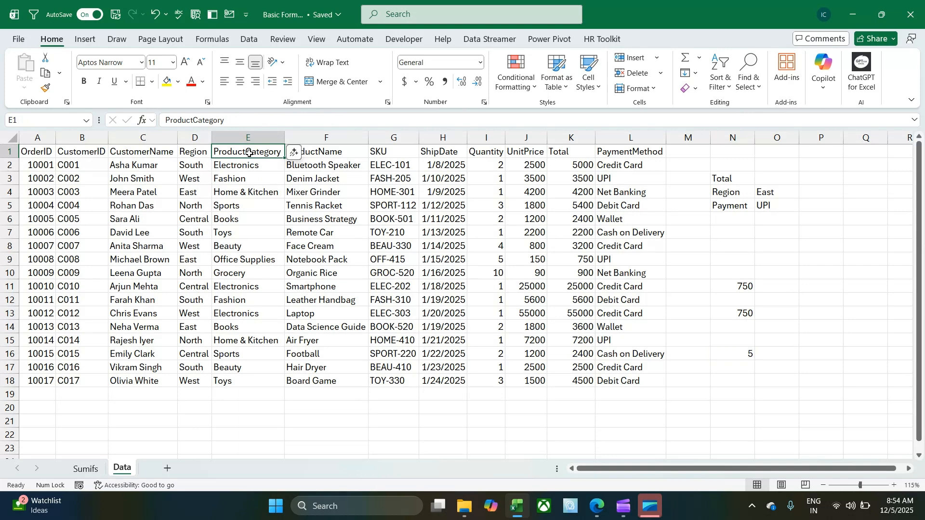
key(ctrl+shift+l)
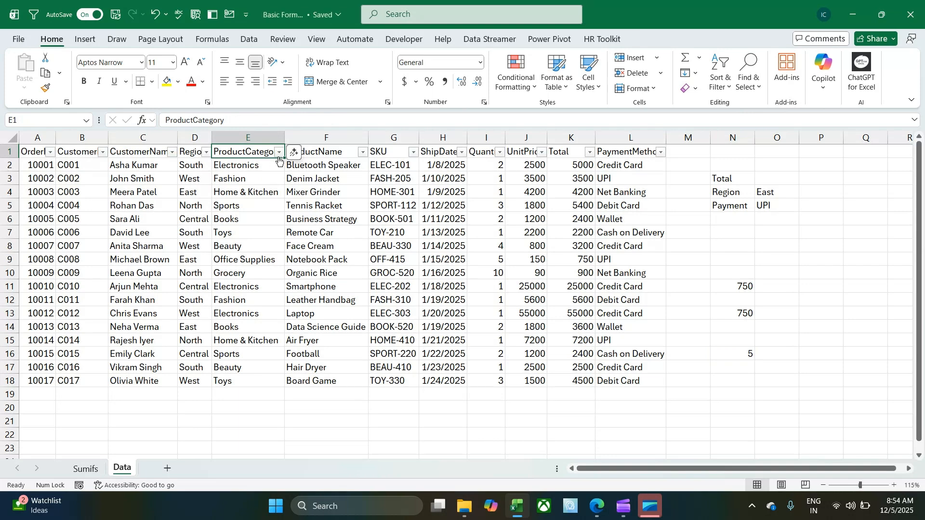
click(279, 152)
mouse_move(251, 273)
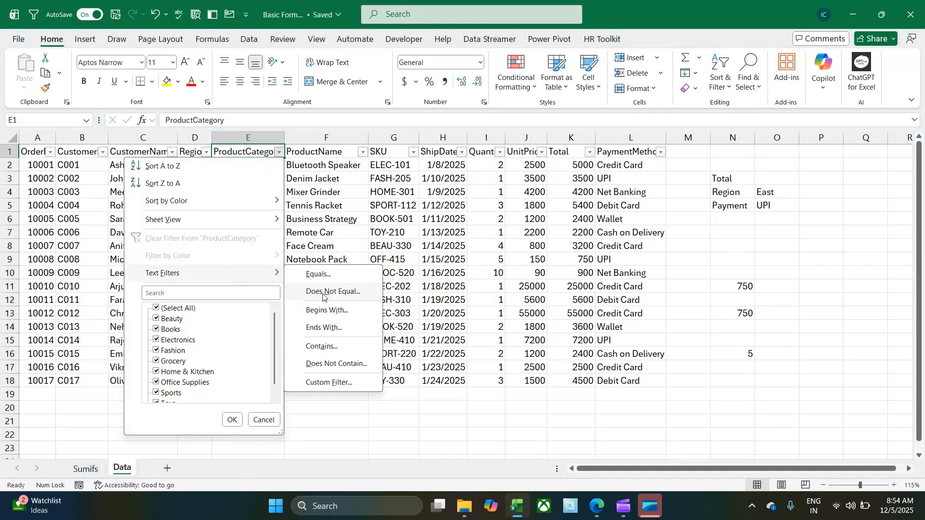
click(333, 329)
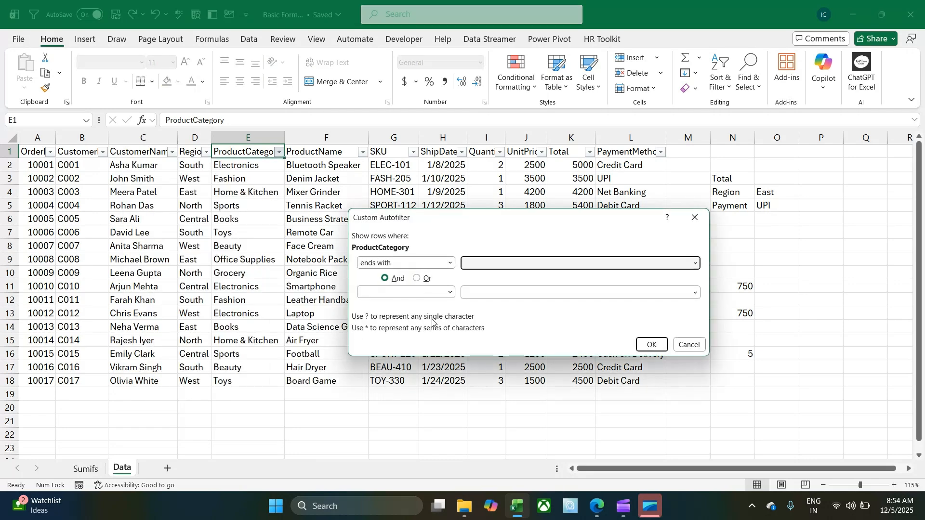
text(s)
click(651, 345)
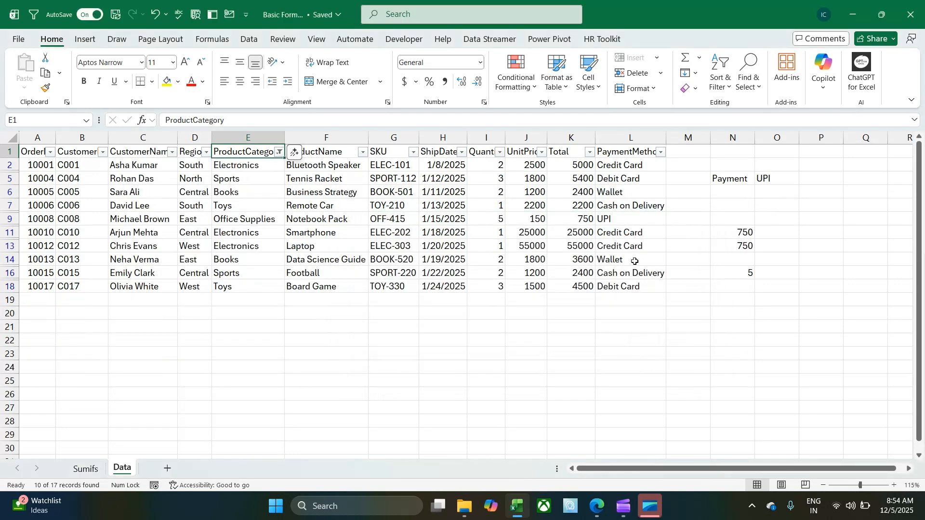
- Filter the remaining rows to UPI payments to check their quantity, and remove all filters from the data
click(634, 216)
key(alt+1)
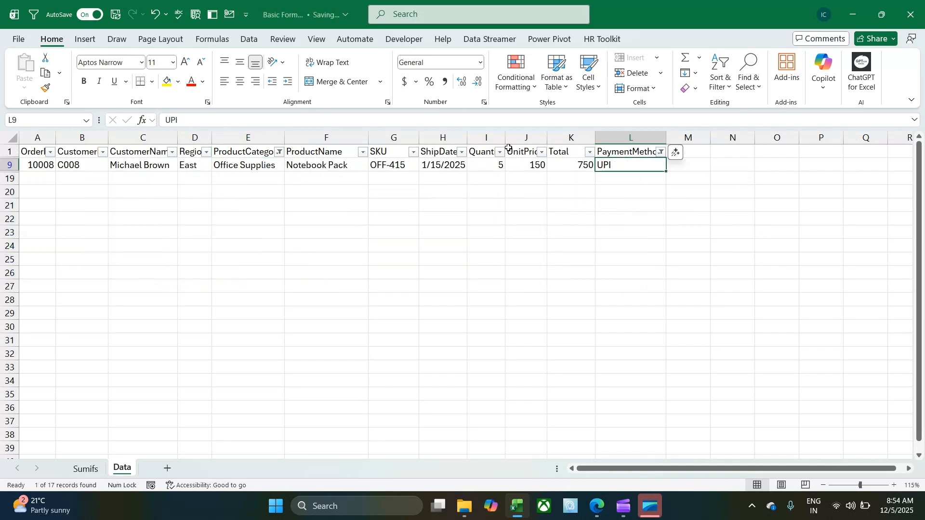
click(488, 164)
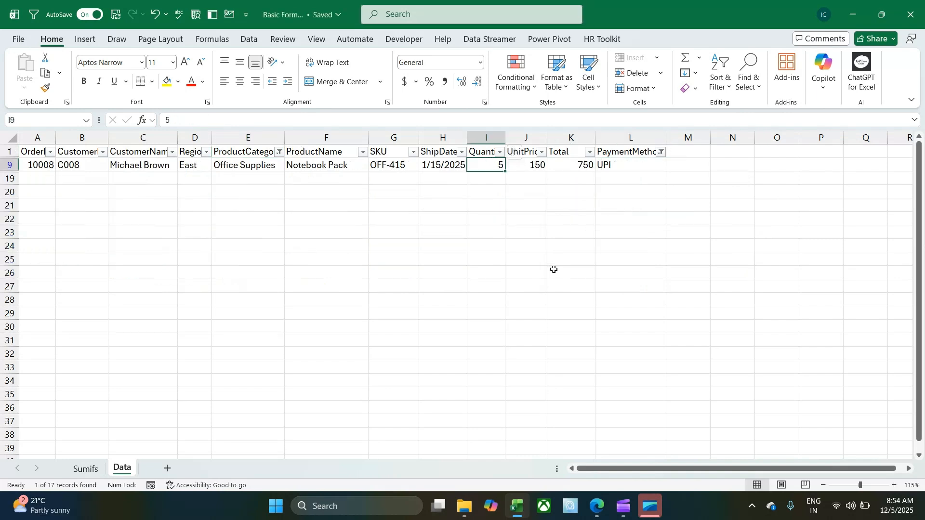
key(ctrl+shift+l)
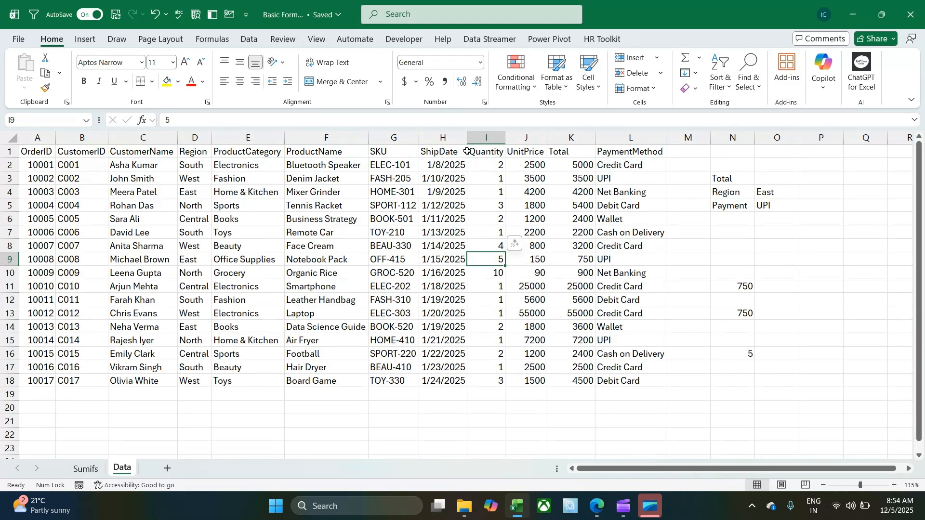
click(730, 355)
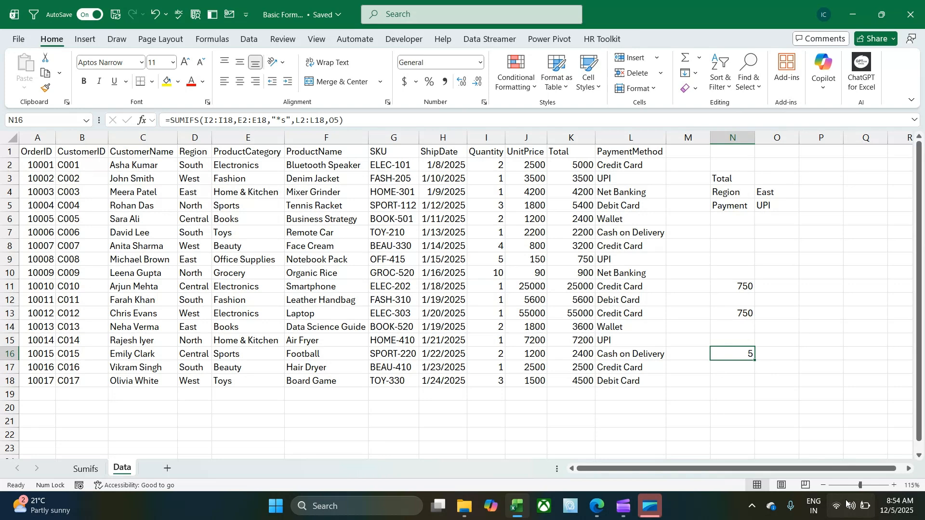